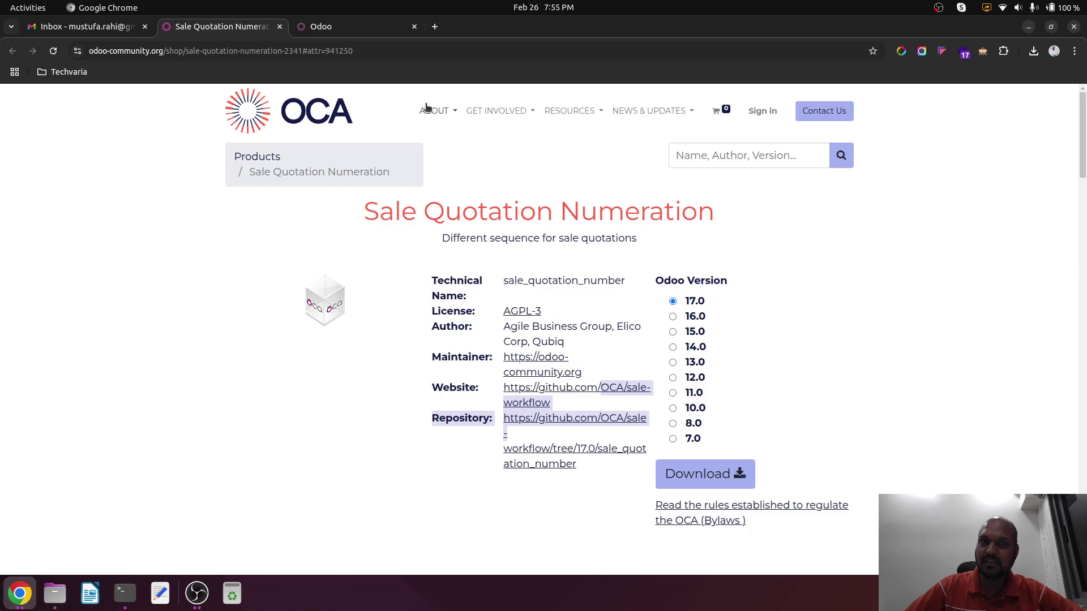
# Switch from the OCA module page to the browser tab running the local Odoo instance
pyautogui.click(357, 29)
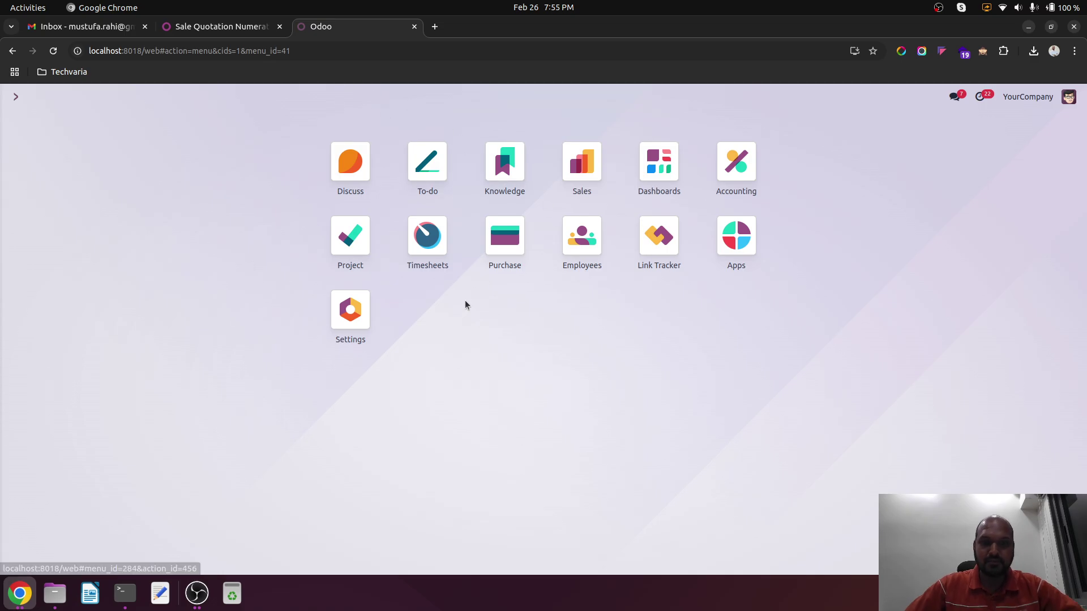
# Filter the Apps list by 'numer' to confirm Sale Quotation Numeration is there, then return home
pyautogui.write('app')
pyautogui.press('Return')
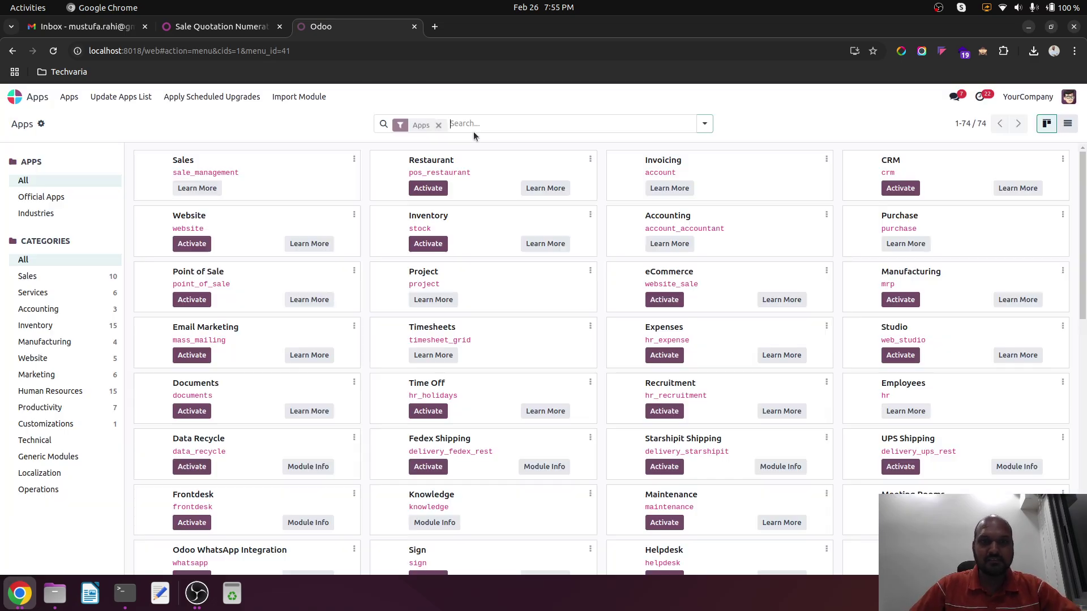
pyautogui.press('BackSpace')
pyautogui.write('numer')
pyautogui.press('Return')
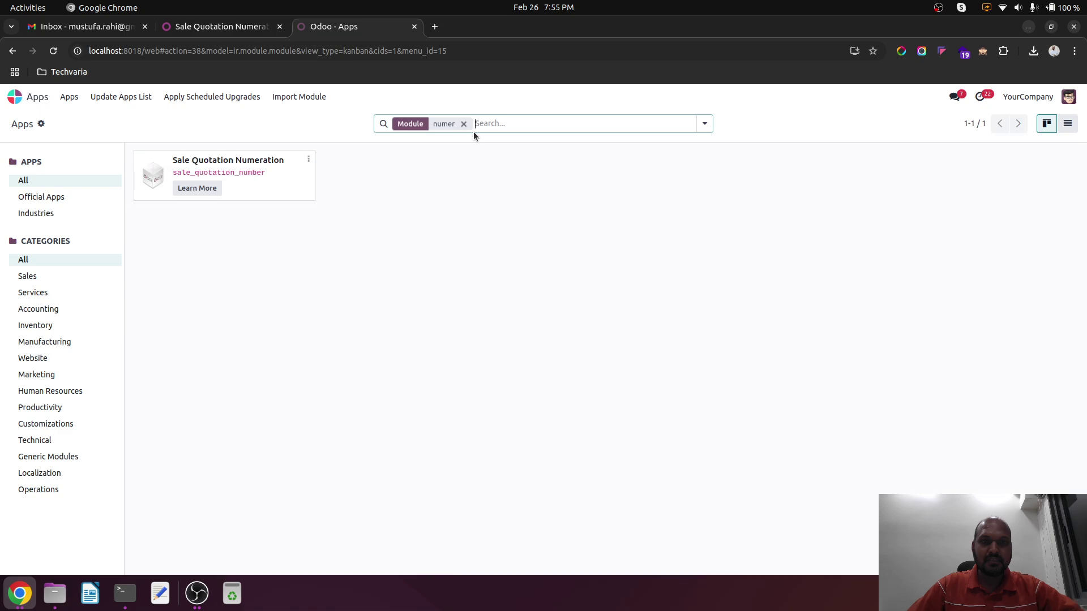
pyautogui.click(15, 96)
# In Sequences, change the Sales Order sequence prefix from S to Sale-Order and save
pyautogui.write('seque')
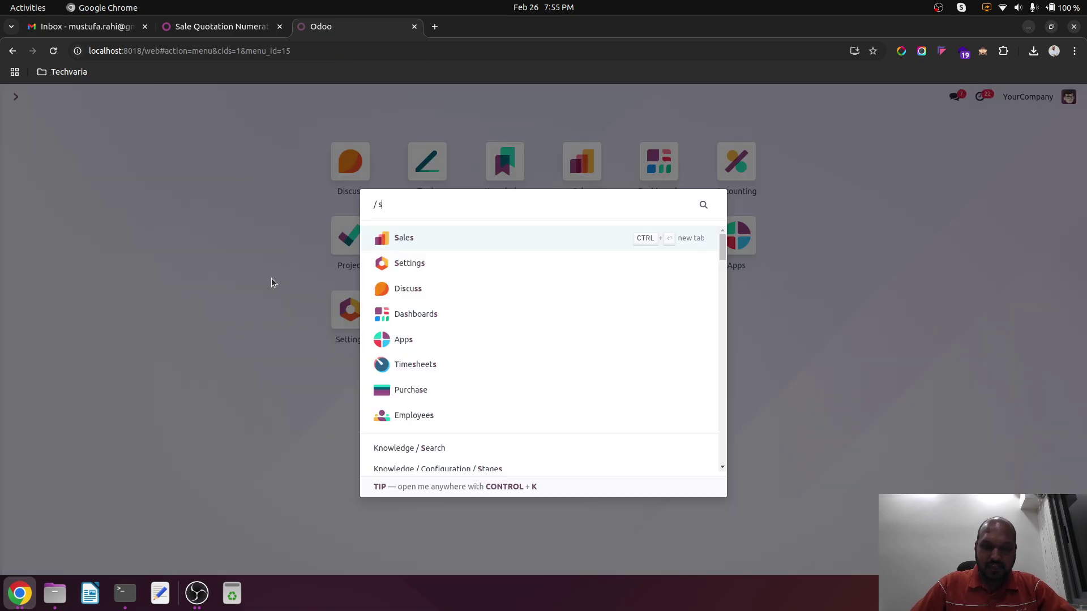
pyautogui.press('Return')
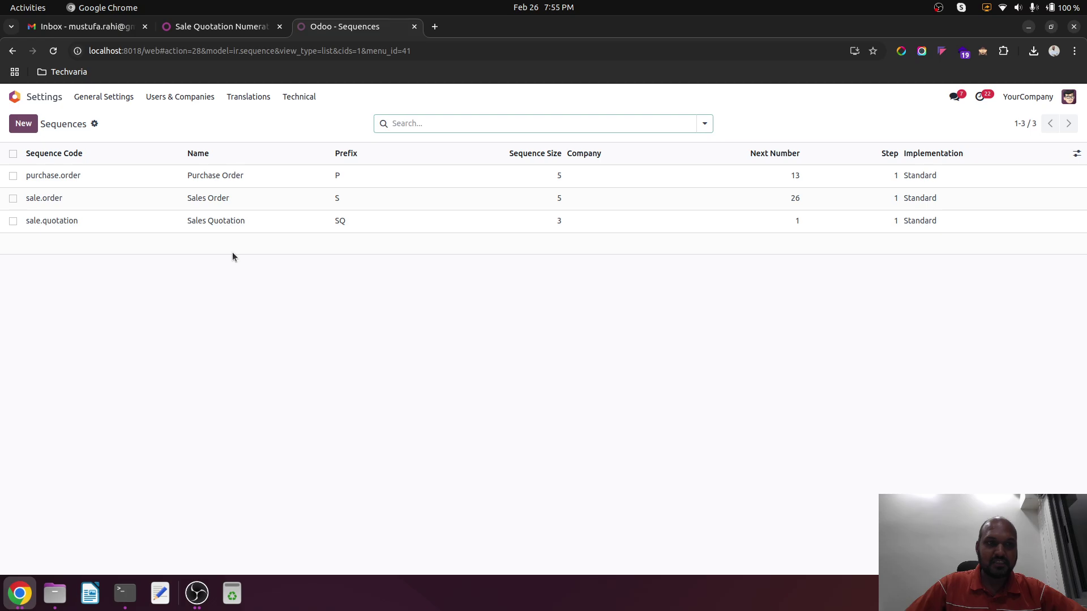
pyautogui.click(209, 199)
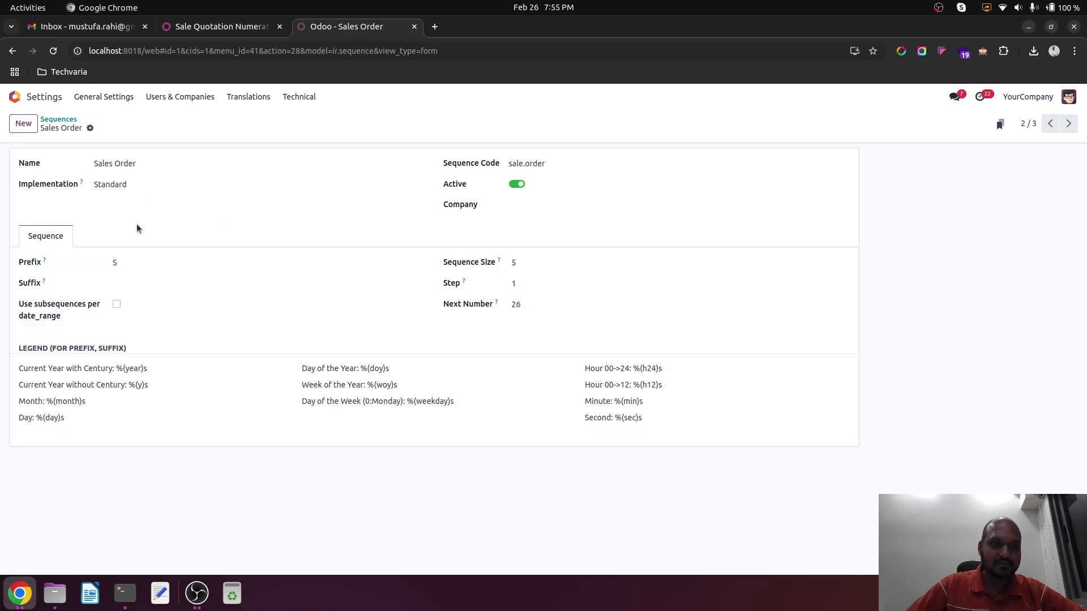
pyautogui.click(67, 119)
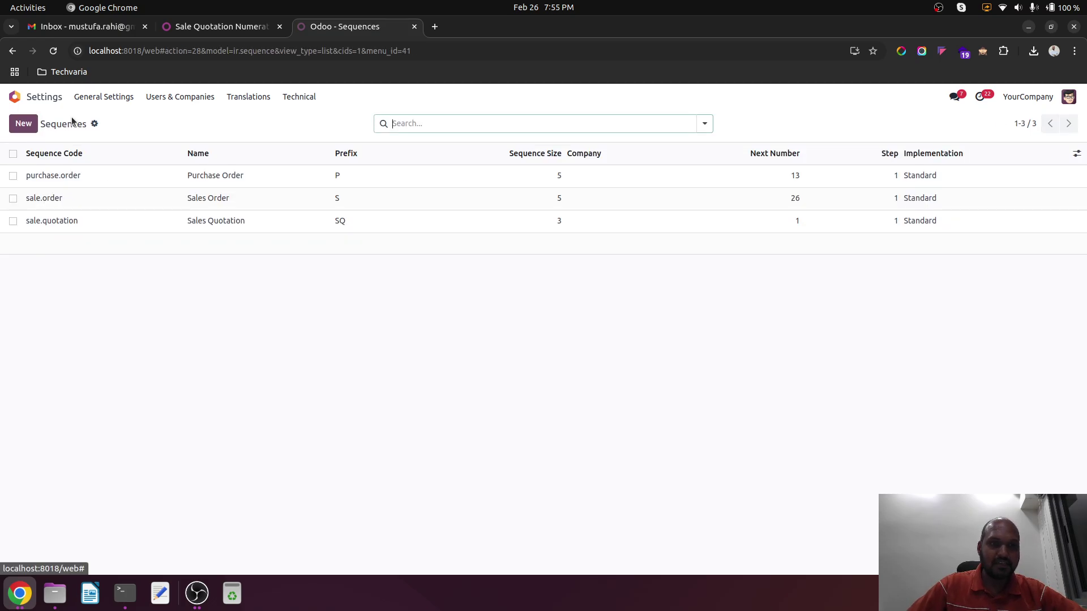
pyautogui.click(114, 201)
pyautogui.click(137, 264)
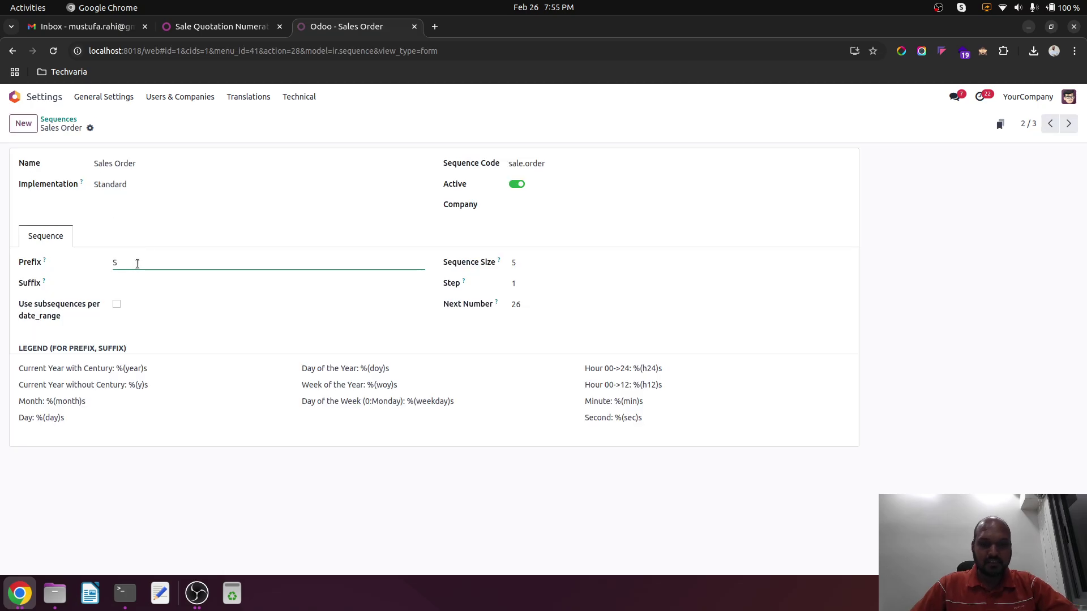
pyautogui.write('ale')
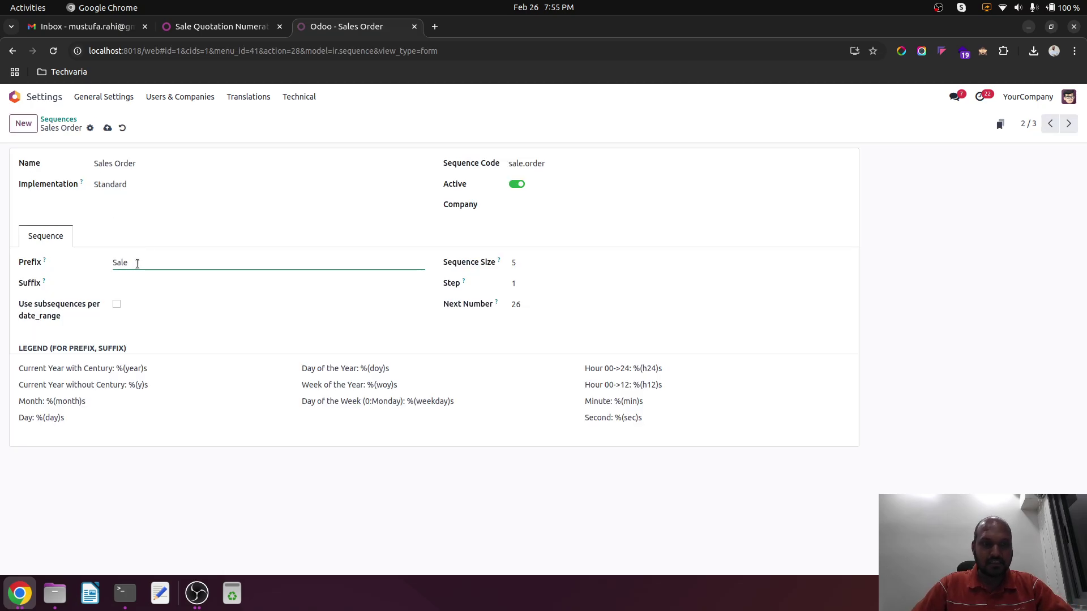
pyautogui.write('-Order')
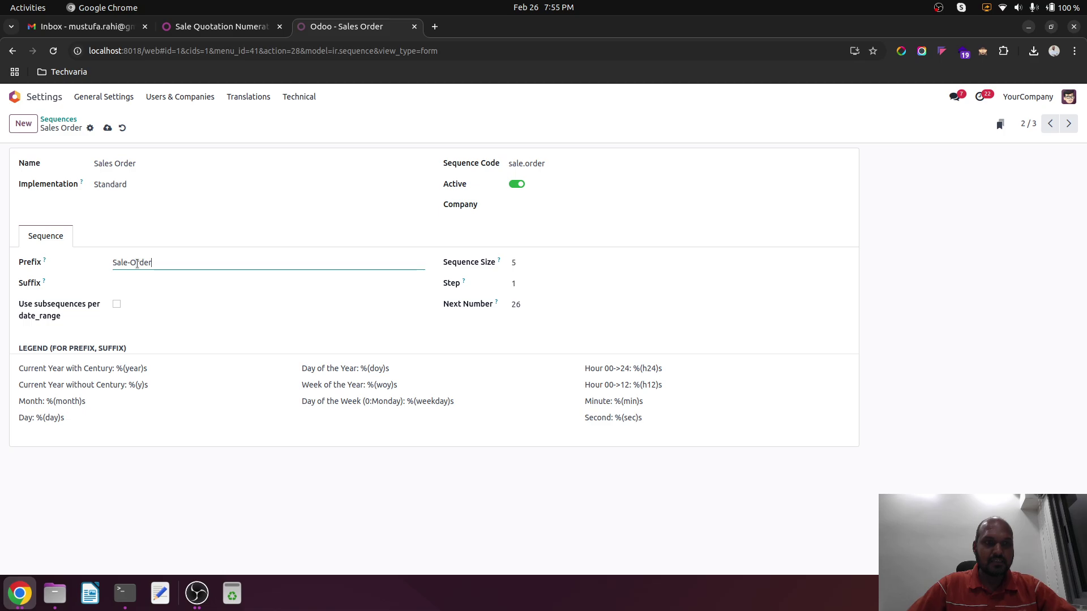
pyautogui.click(109, 128)
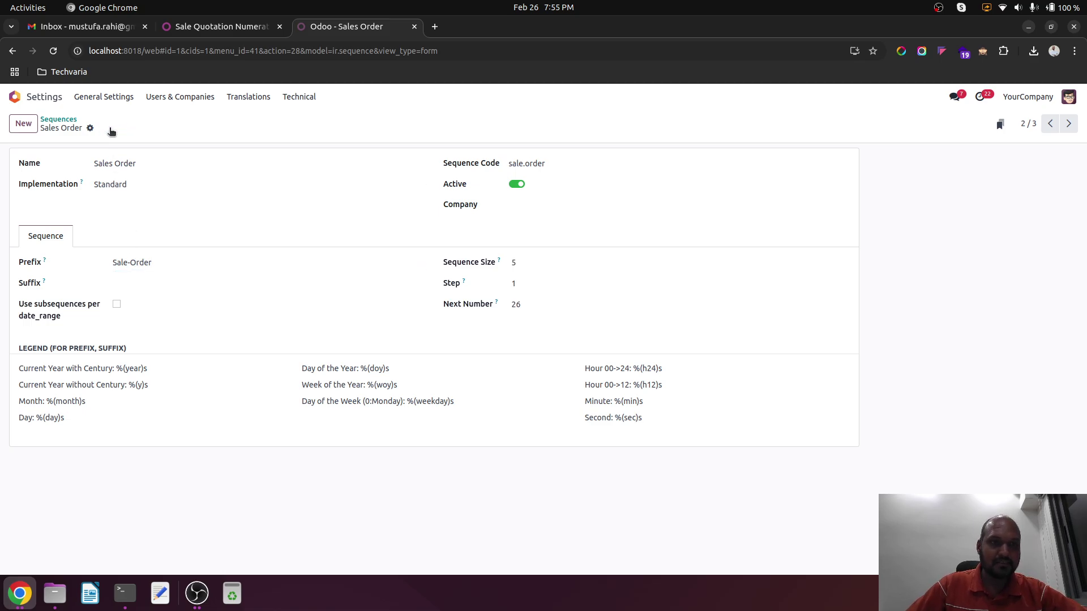
# Check the Sales Quotation sequence keeps prefix SQ, then open the Sales quotations list
pyautogui.click(59, 120)
pyautogui.click(163, 223)
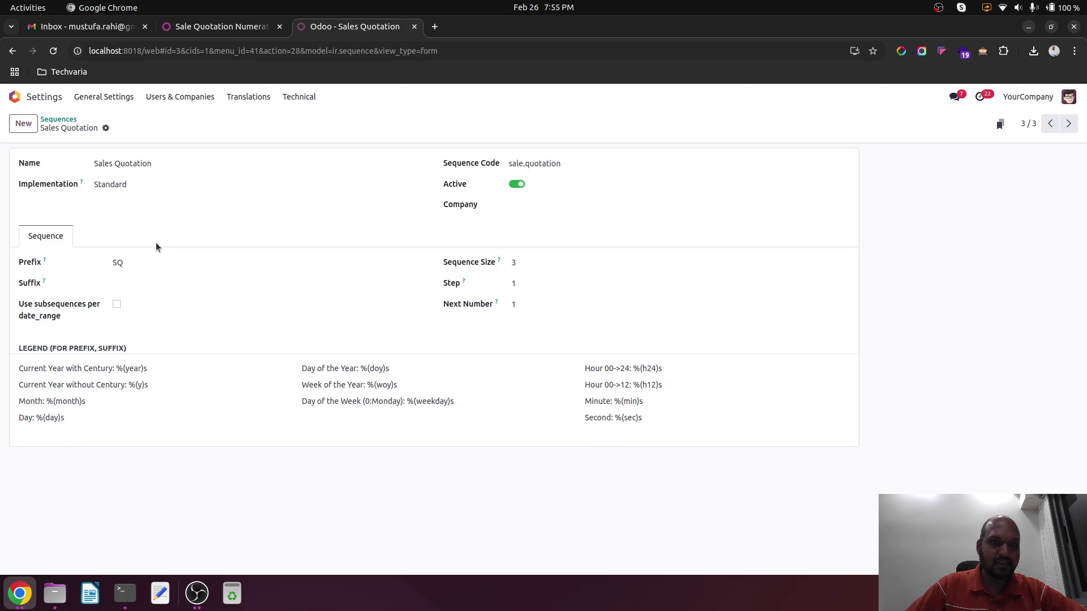
pyautogui.click(152, 260)
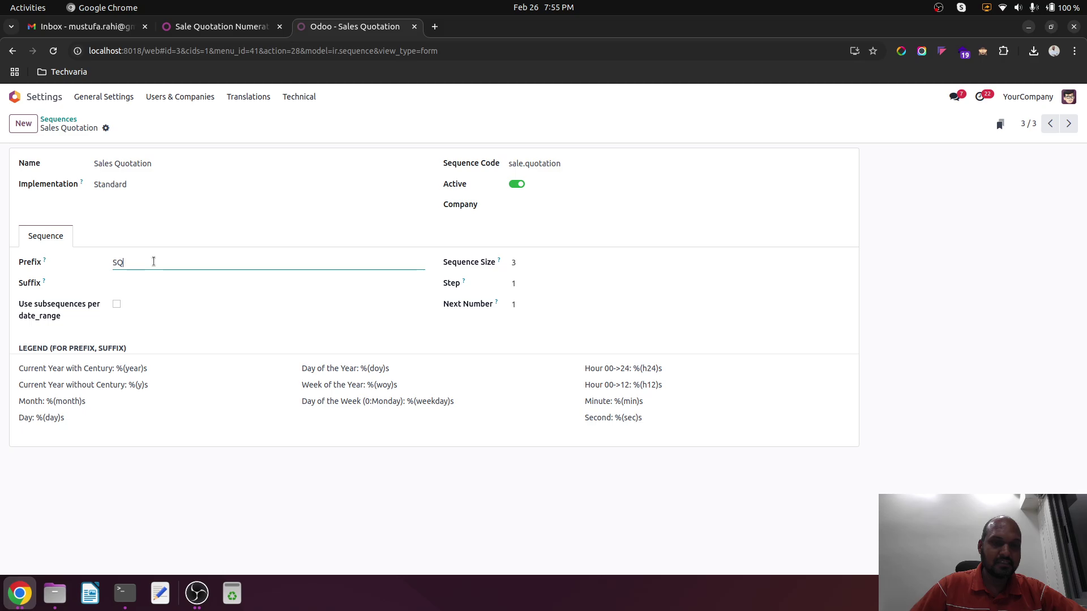
pyautogui.click(59, 120)
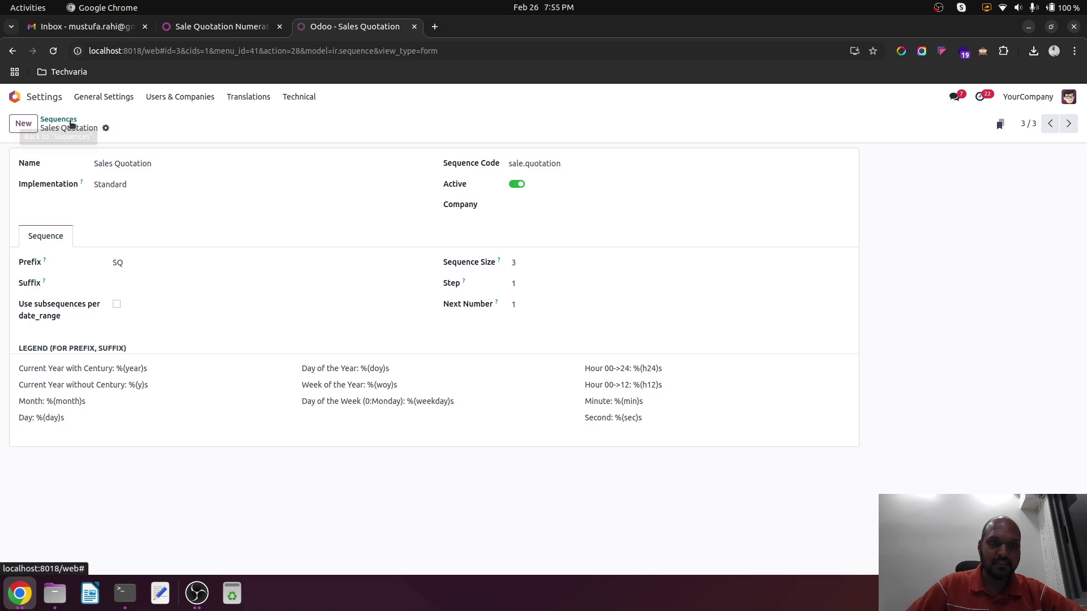
pyautogui.click(14, 97)
pyautogui.click(588, 165)
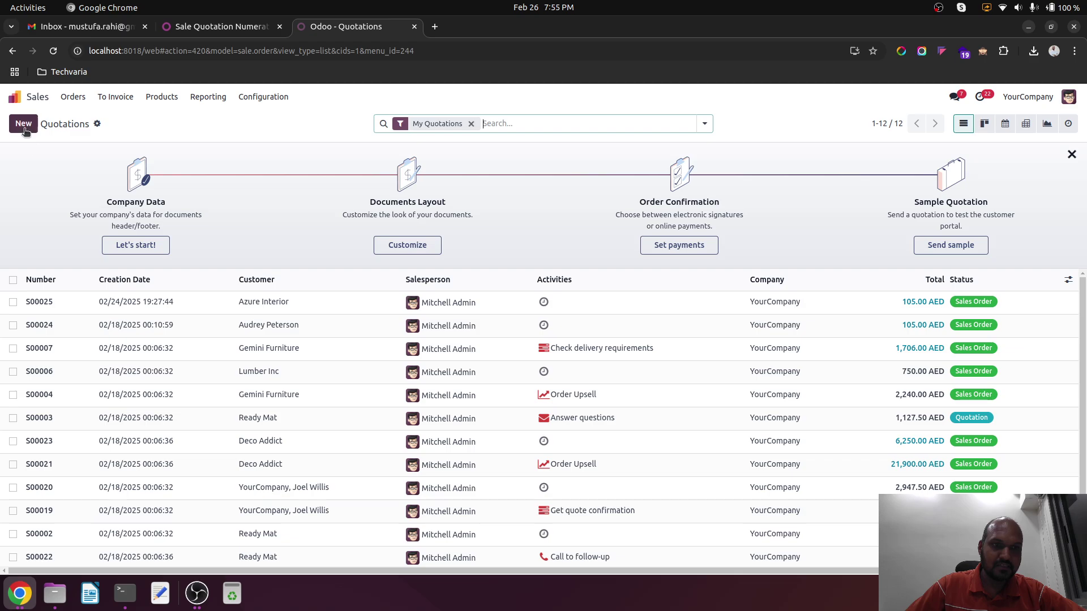
# Create a Deco Addict order for one [E-COM11] Cabinet with Doors and confirm it as Sale-Order00026
pyautogui.click(25, 128)
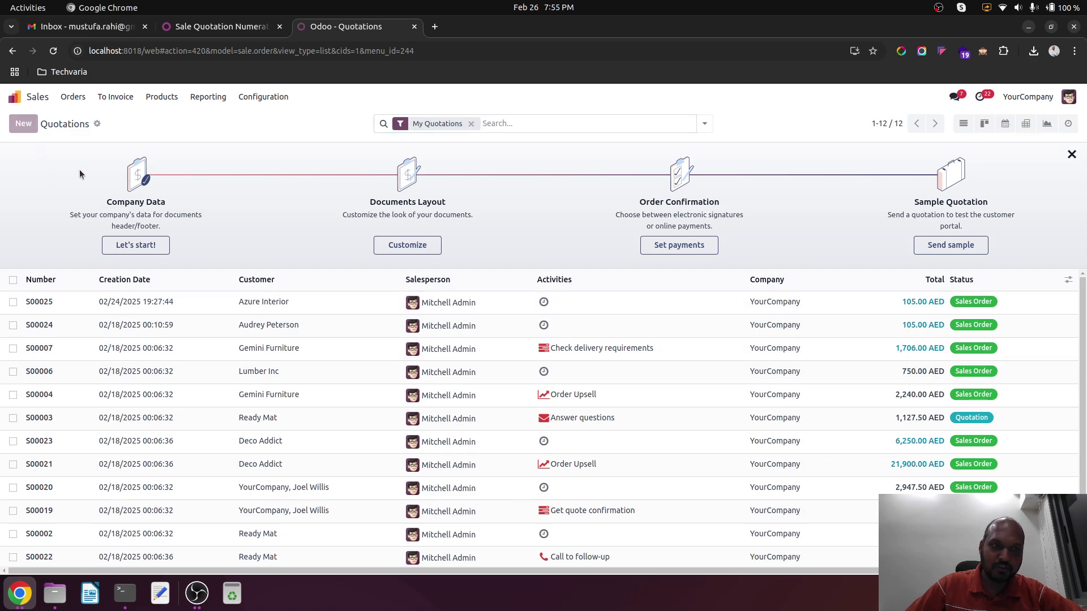
pyautogui.click(128, 218)
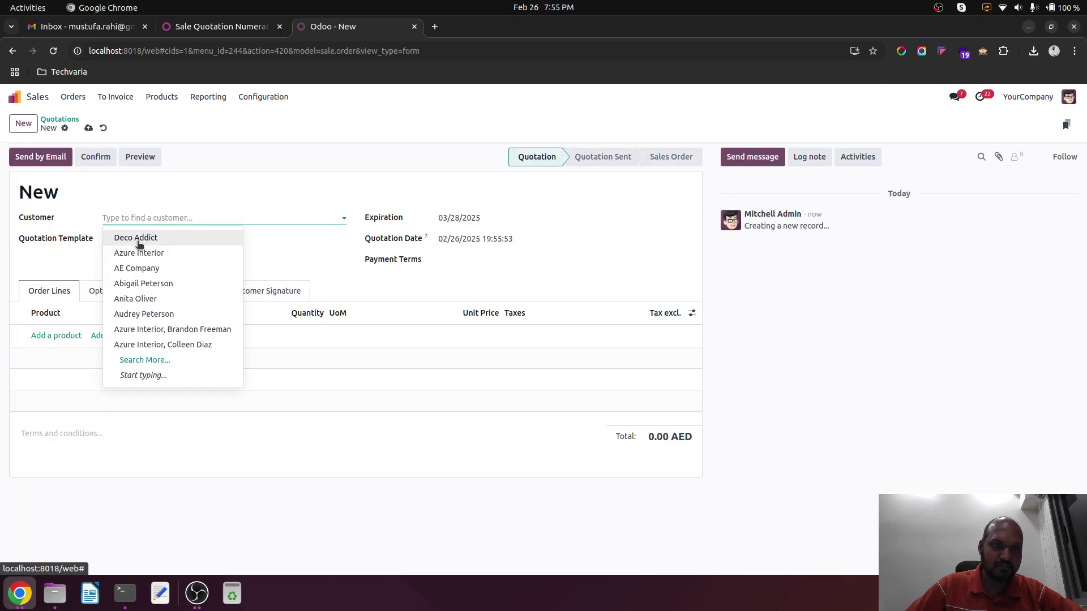
pyautogui.click(139, 238)
pyautogui.click(63, 351)
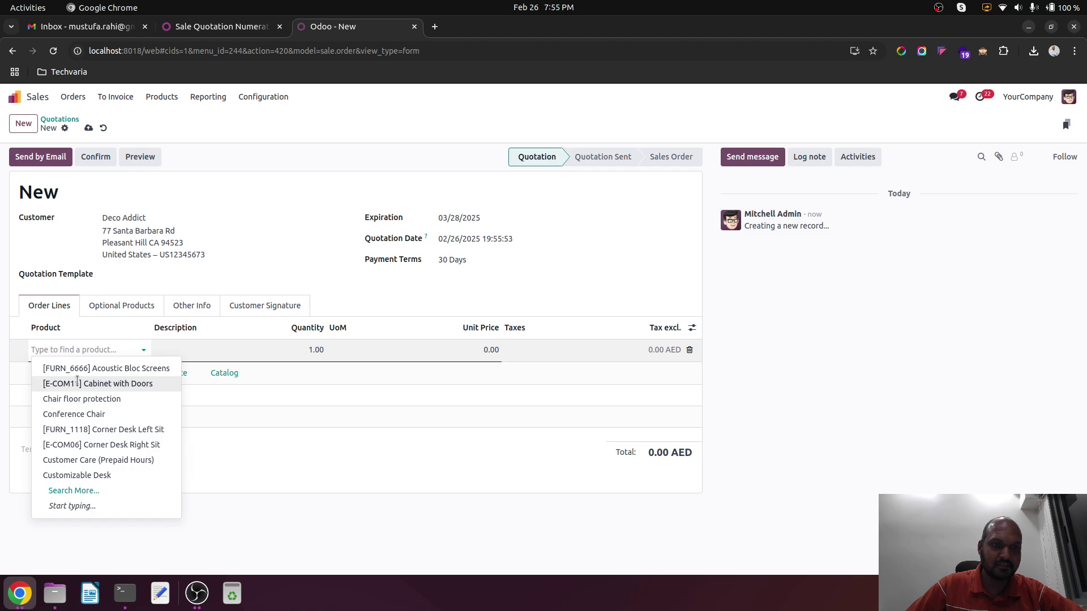
pyautogui.click(85, 383)
pyautogui.click(88, 128)
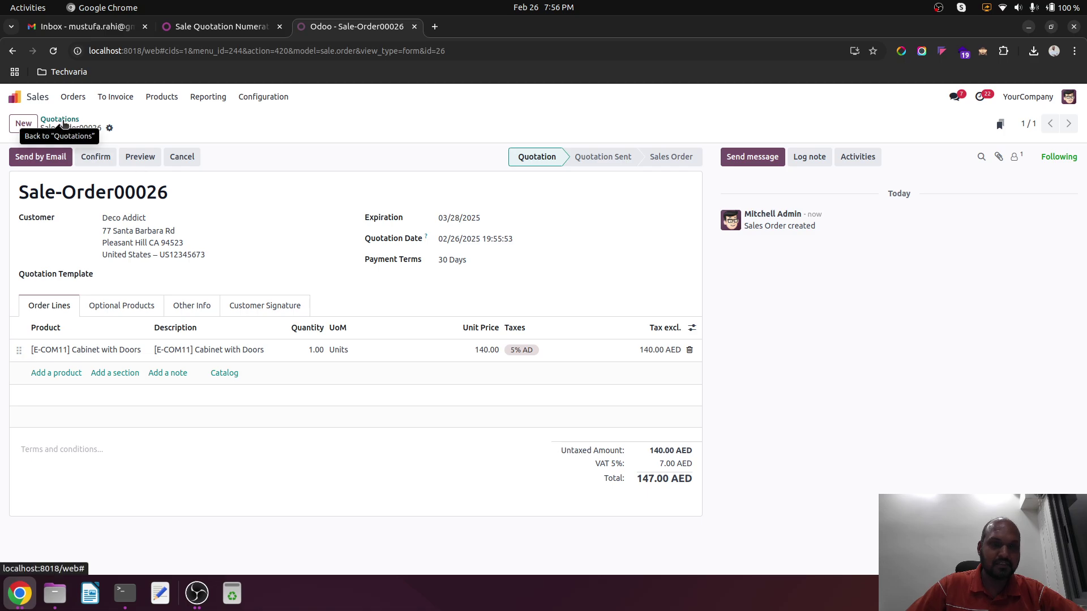
pyautogui.click(101, 158)
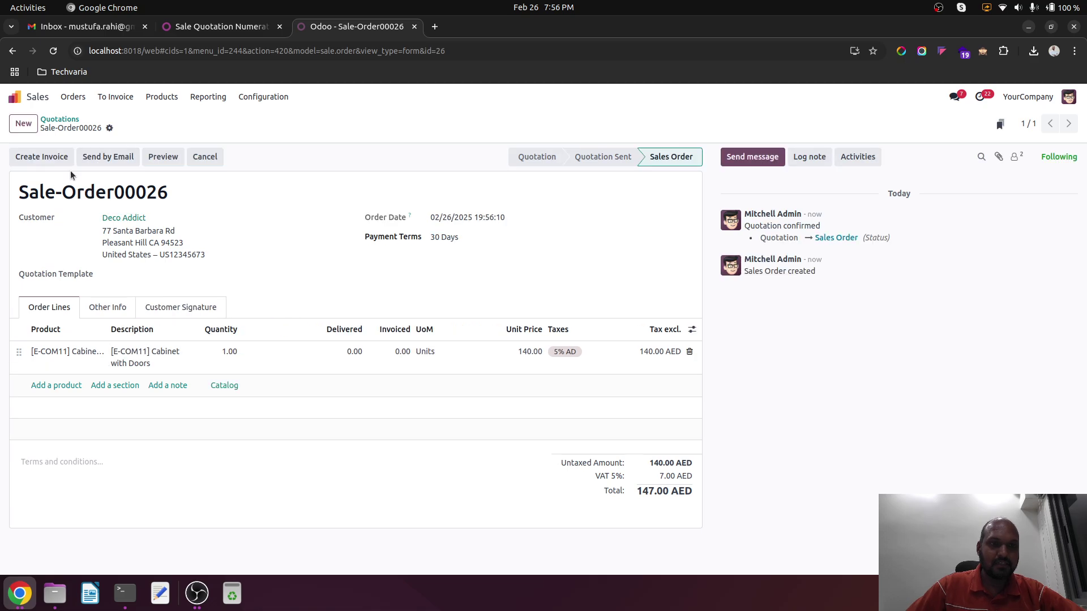
pyautogui.click(70, 124)
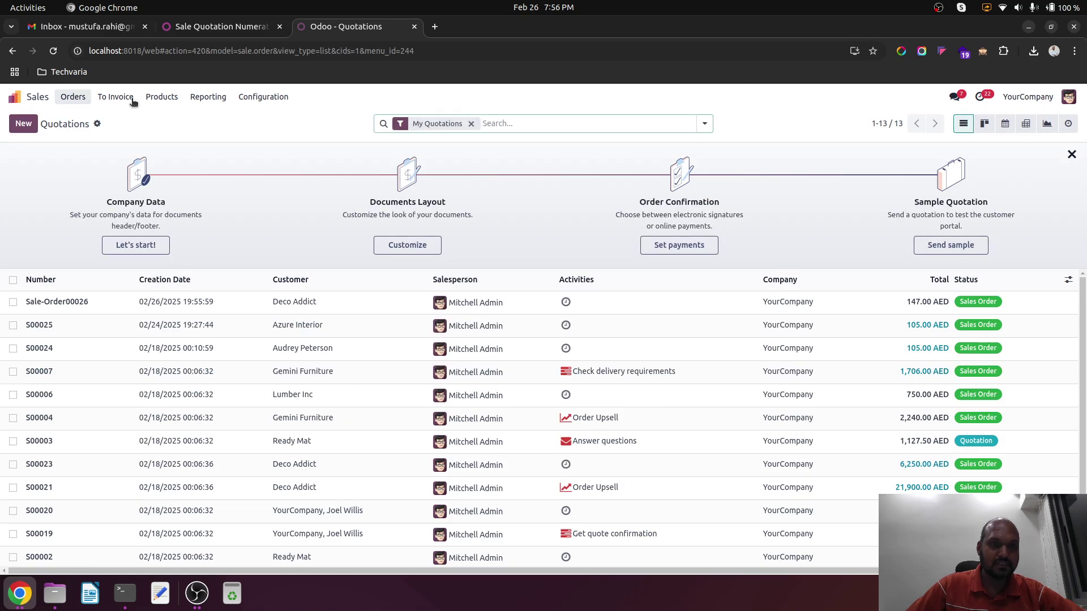
# In Sales settings under Quotations & Orders, uncheck Use Same Enumeration and save
pyautogui.click(246, 99)
pyautogui.click(256, 119)
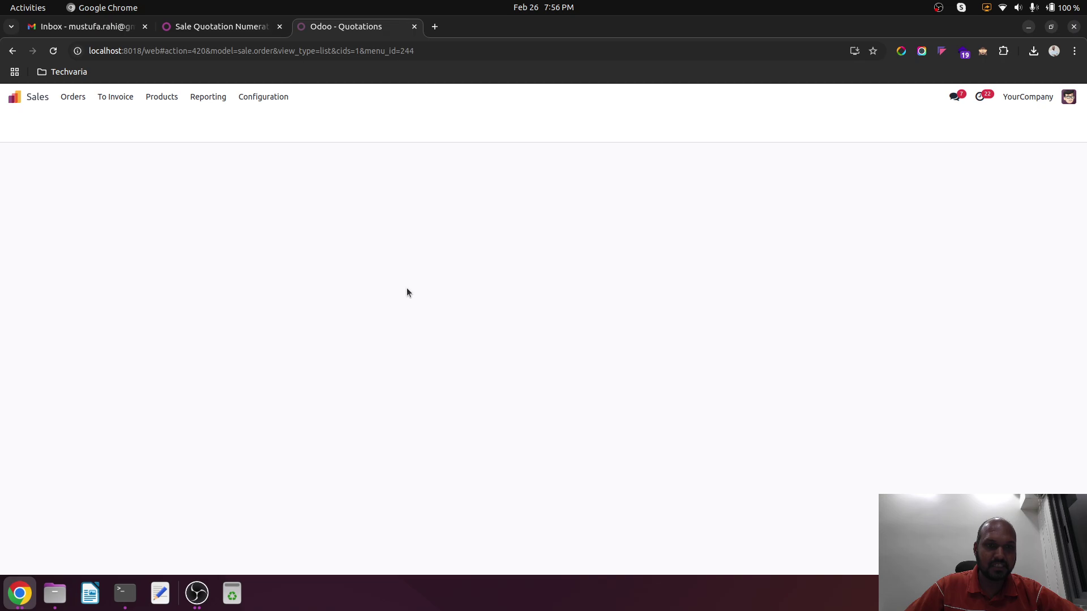
pyautogui.scroll(-3, 407, 292)
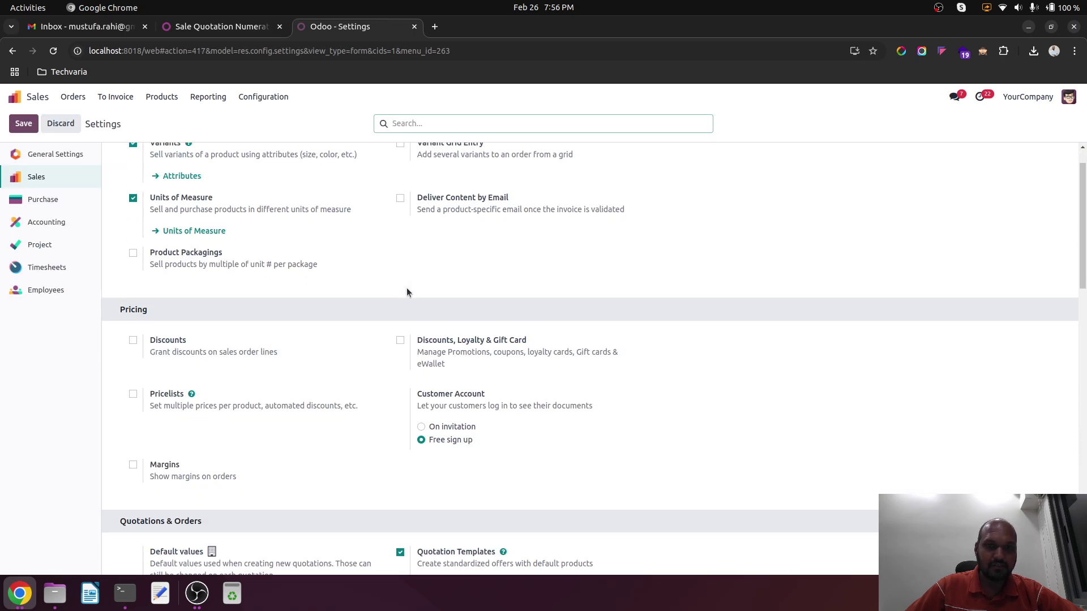
pyautogui.scroll(-3, 406, 292)
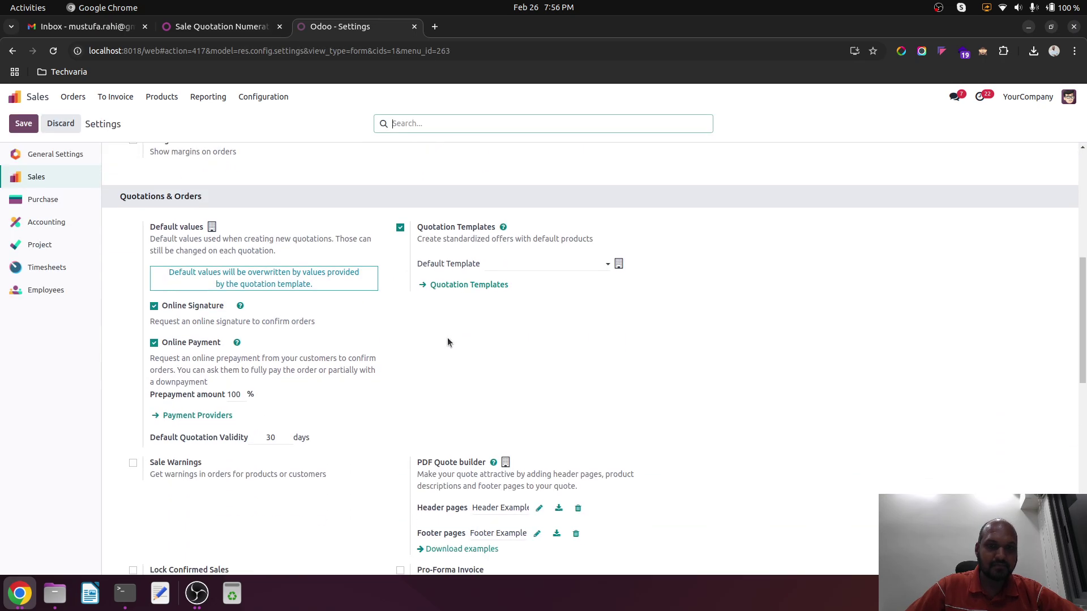
pyautogui.scroll(-6, 447, 343)
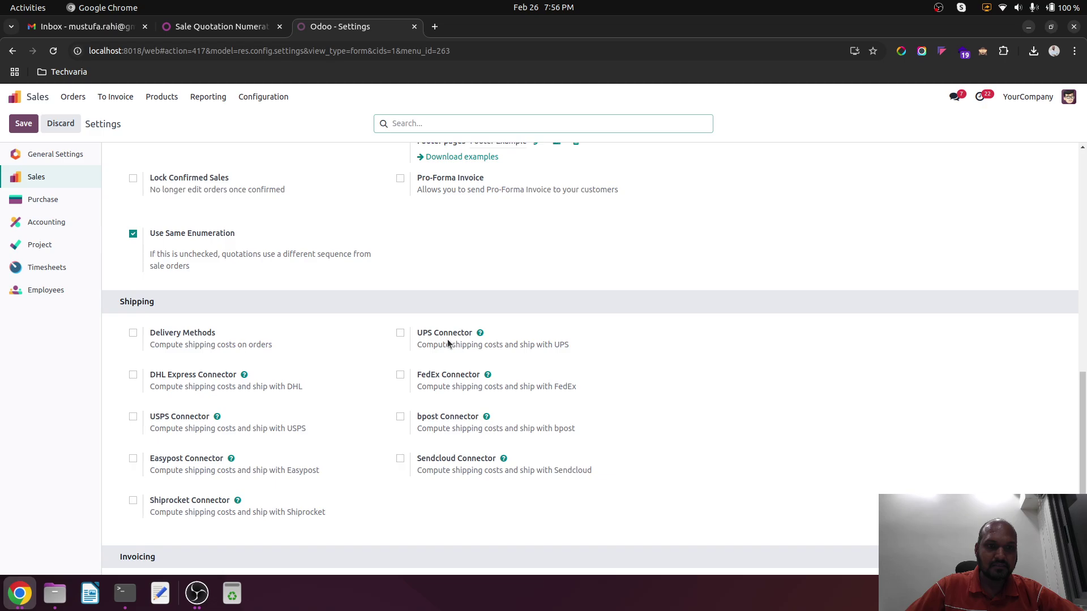
pyautogui.scroll(-3, 447, 343)
pyautogui.scroll(2, 447, 342)
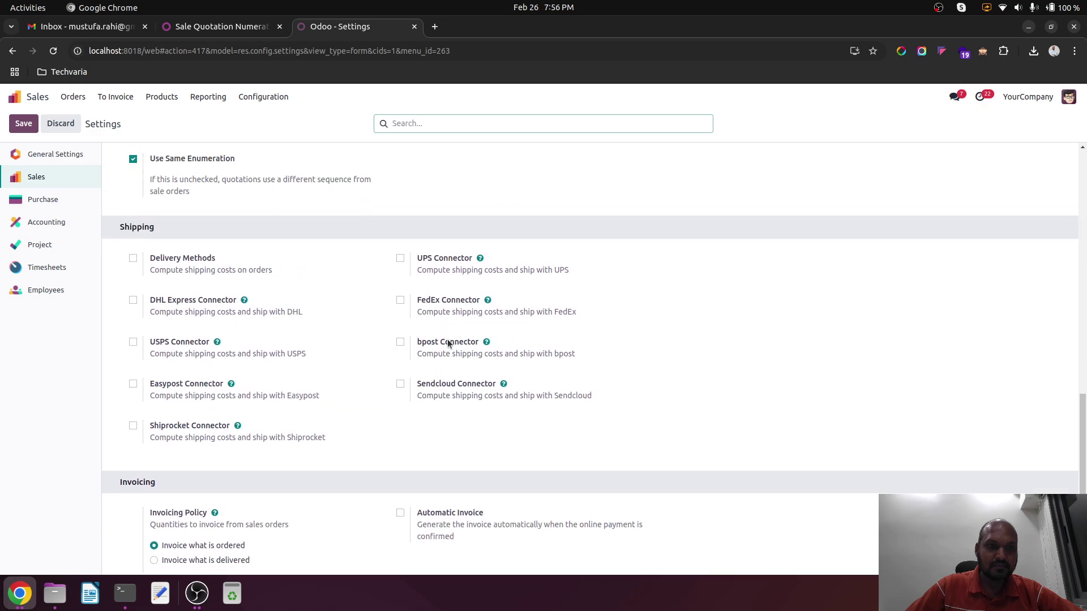
pyautogui.scroll(1, 192, 193)
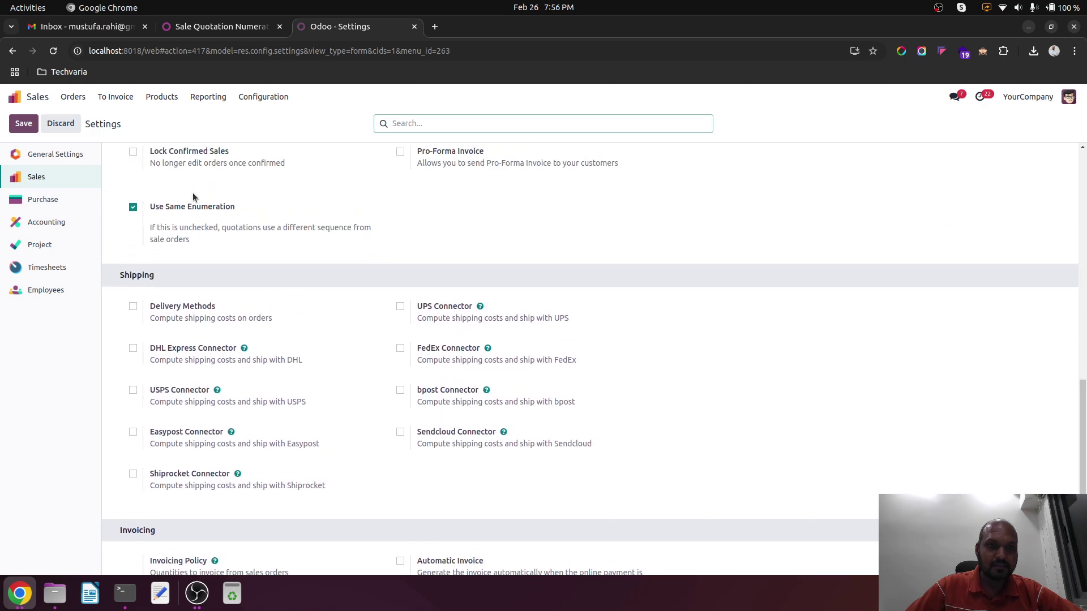
pyautogui.click(133, 207)
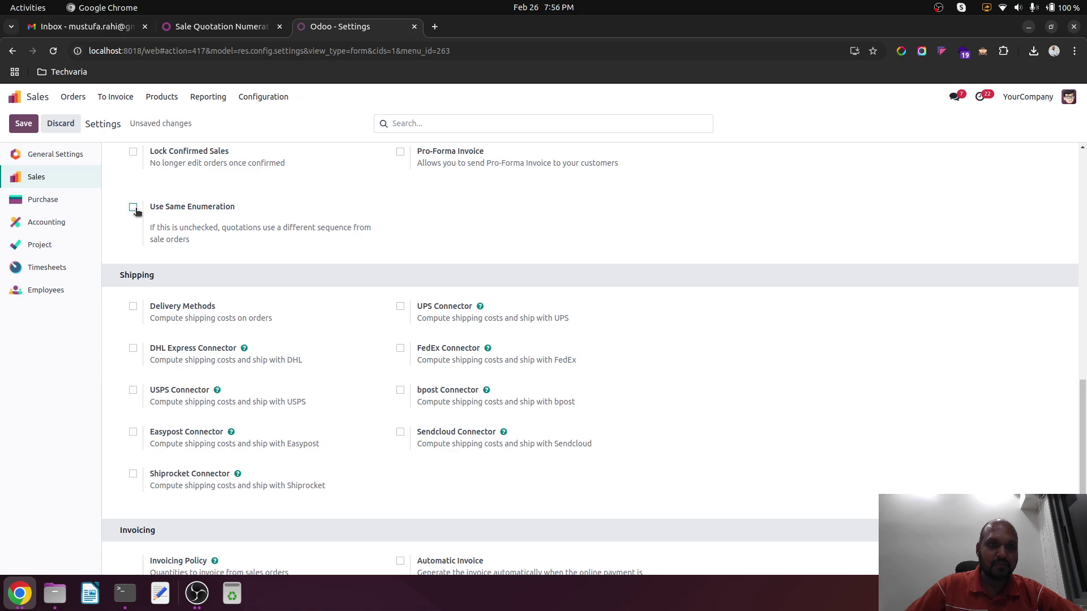
pyautogui.click(23, 124)
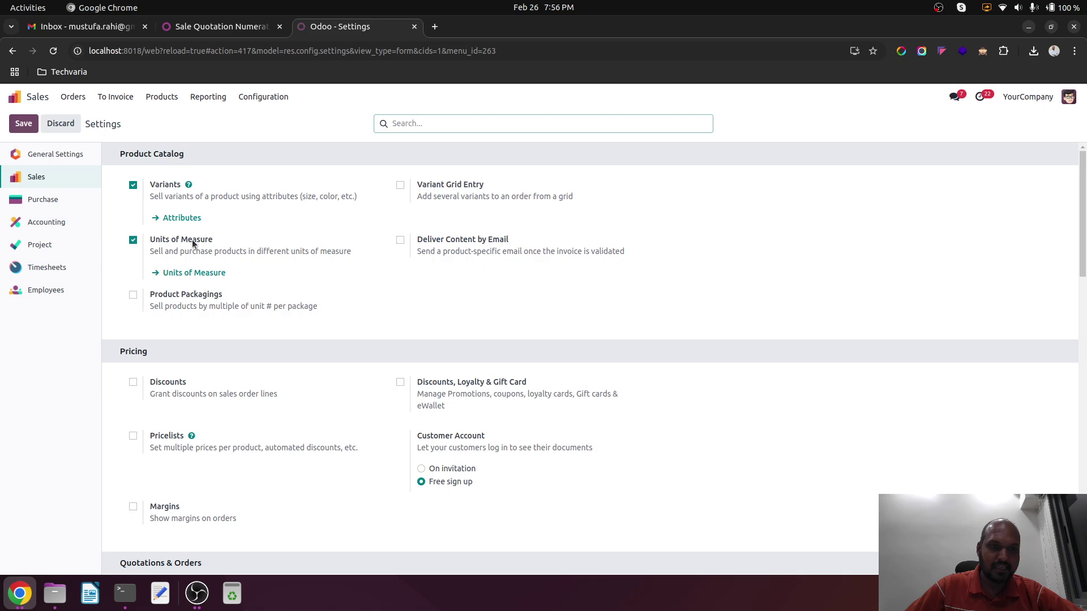
# Create and save quotation SQ001 with product [E-COM11] Cabinet with Doors
pyautogui.click(73, 99)
pyautogui.click(79, 114)
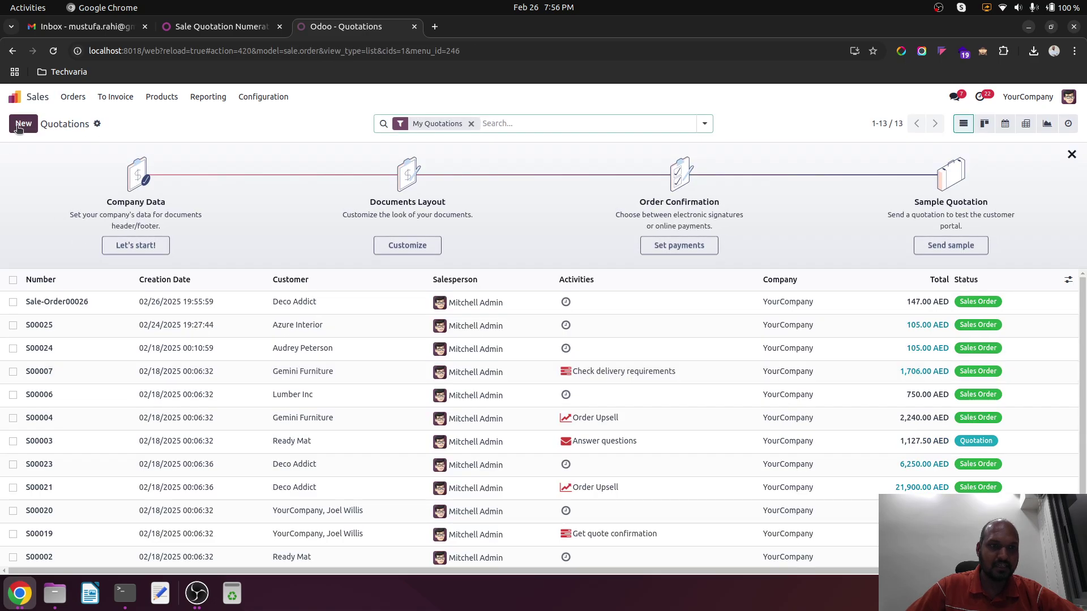
pyautogui.click(19, 128)
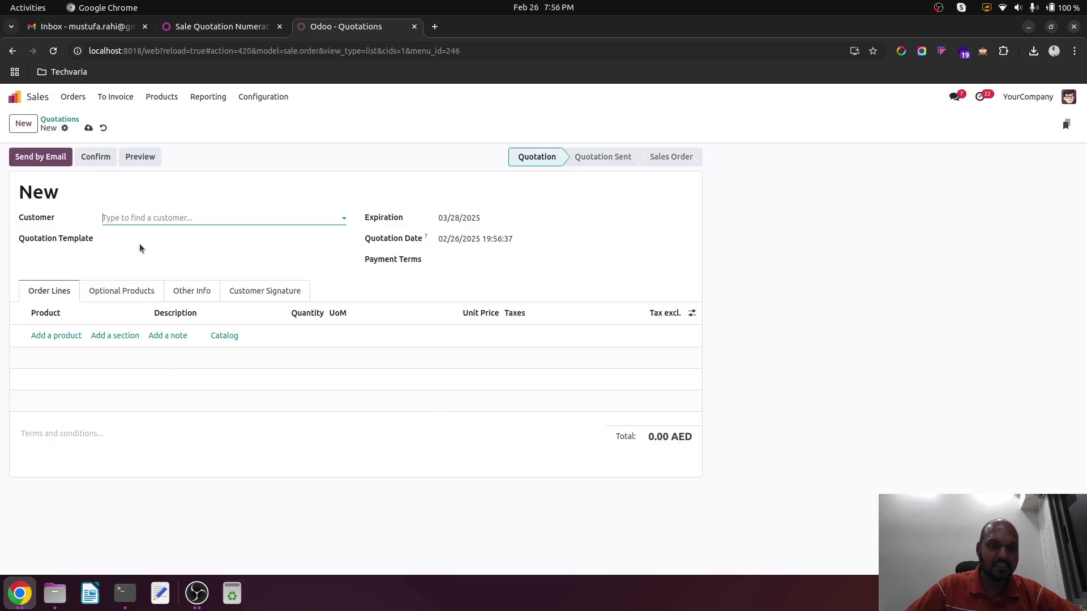
pyautogui.click(181, 220)
pyautogui.click(169, 299)
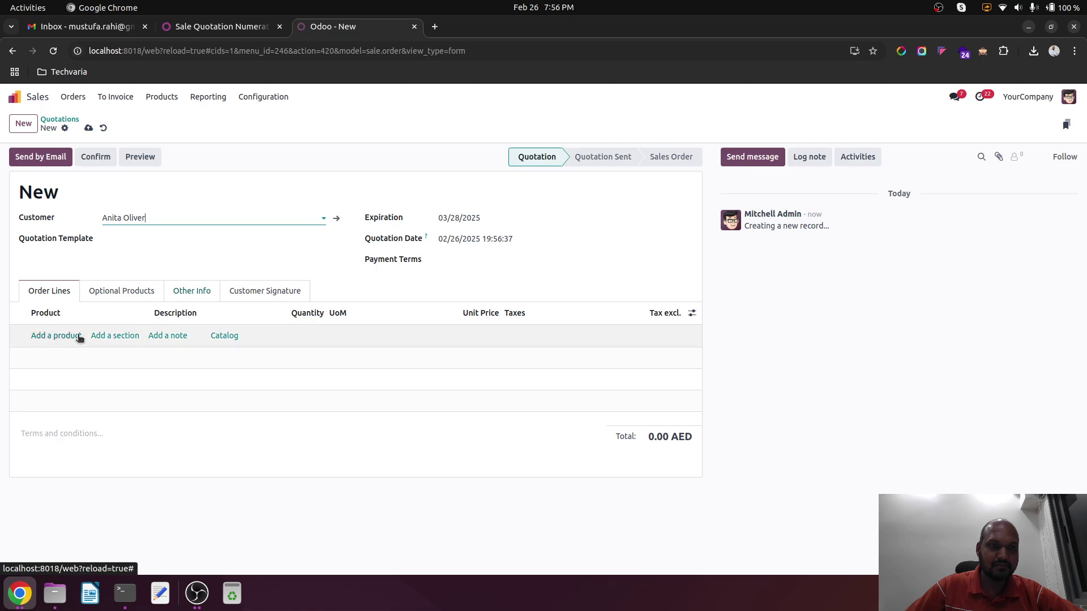
pyautogui.click(74, 336)
pyautogui.click(83, 369)
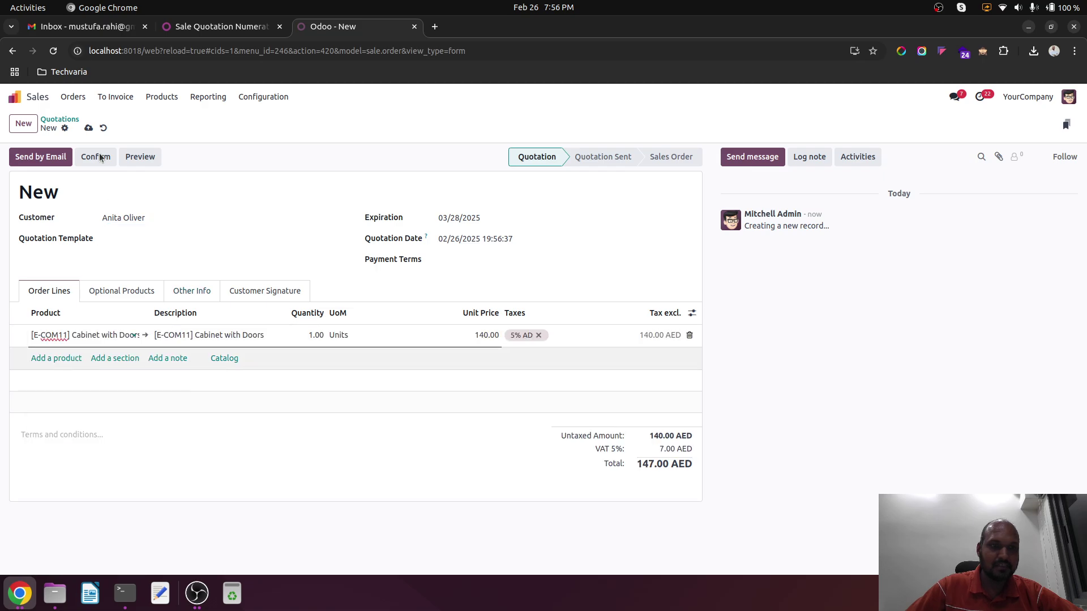
pyautogui.click(86, 127)
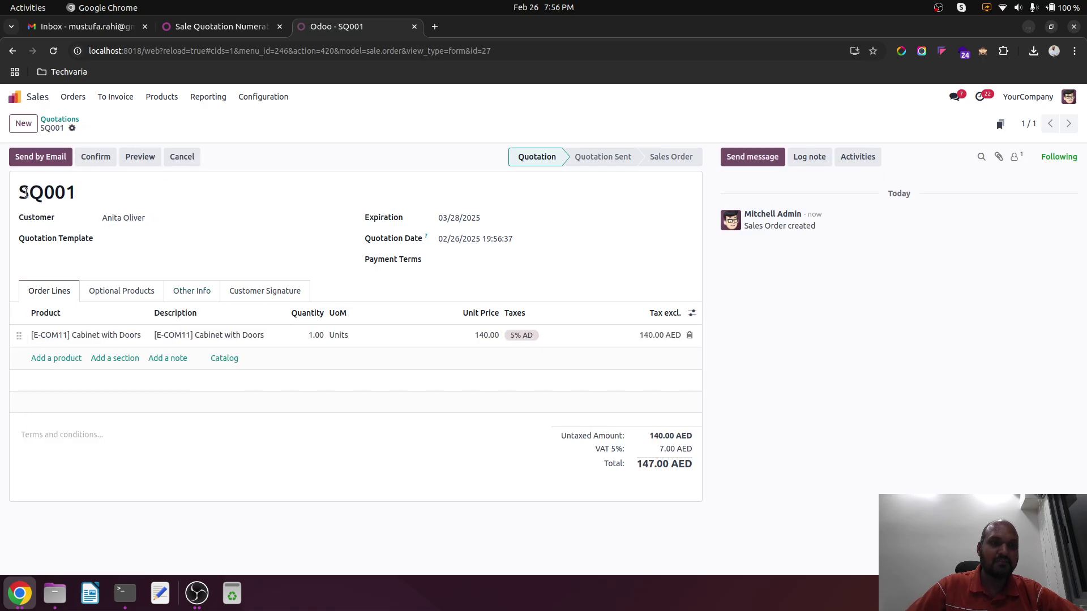
# Create and save a second quotation, SQ002, with Chair floor protection
pyautogui.click(24, 124)
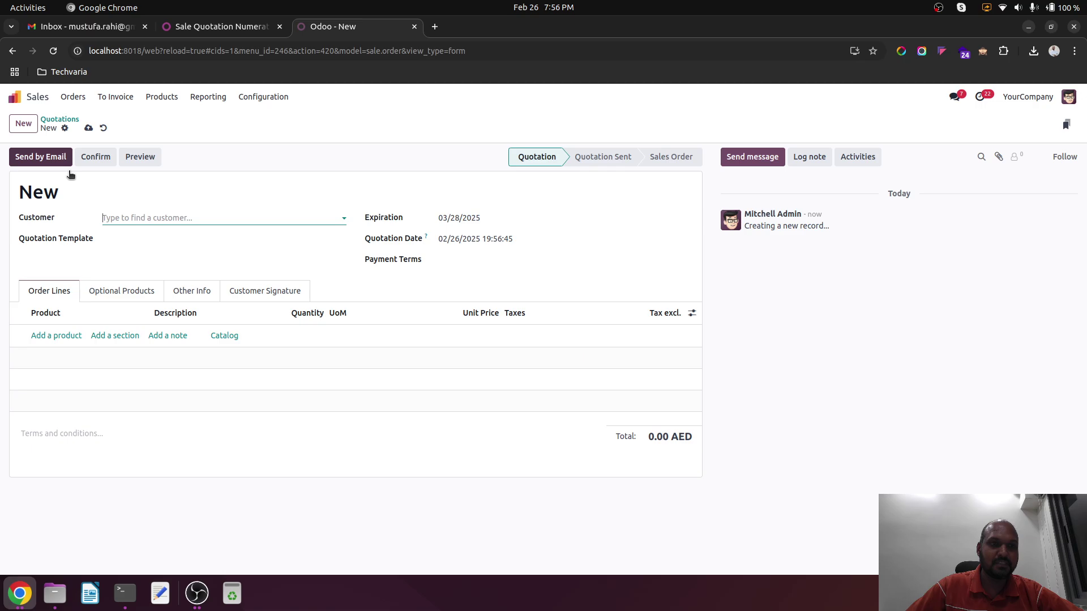
pyautogui.click(138, 218)
pyautogui.click(151, 283)
pyautogui.click(56, 336)
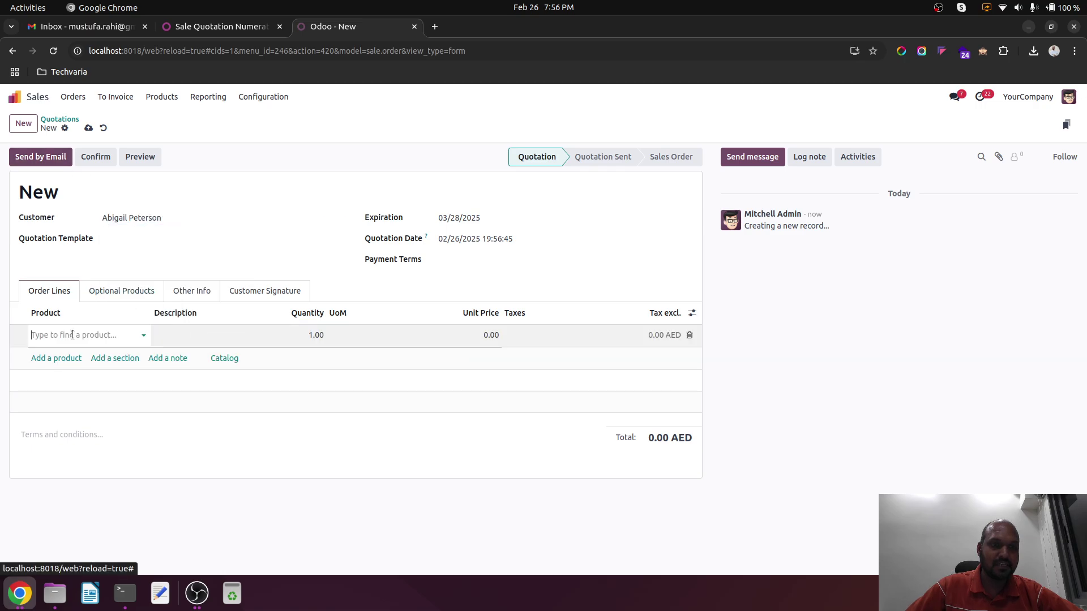
pyautogui.click(125, 335)
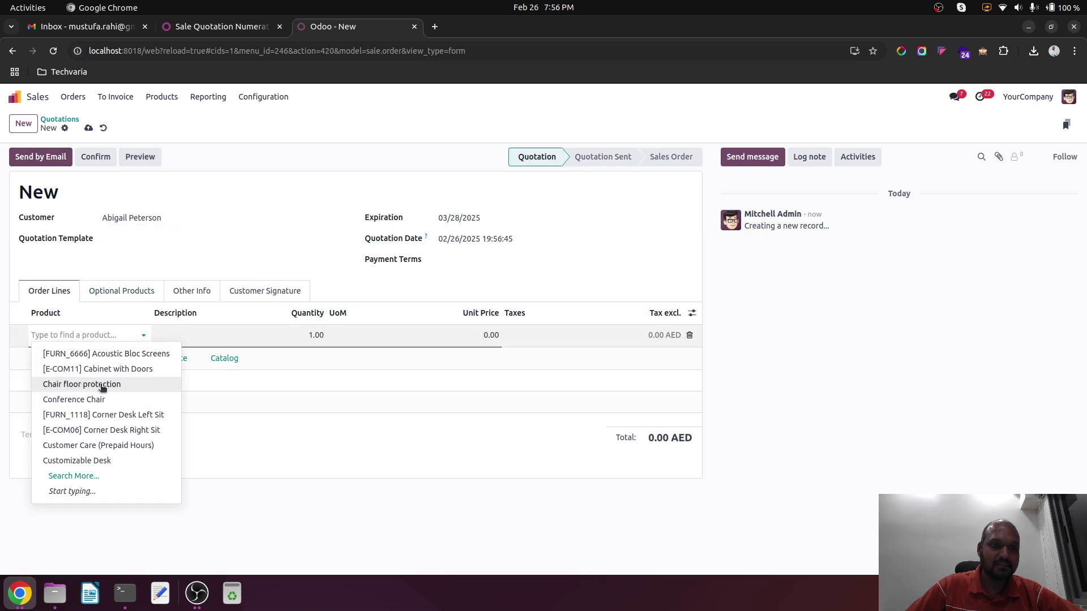
pyautogui.click(77, 381)
pyautogui.click(89, 129)
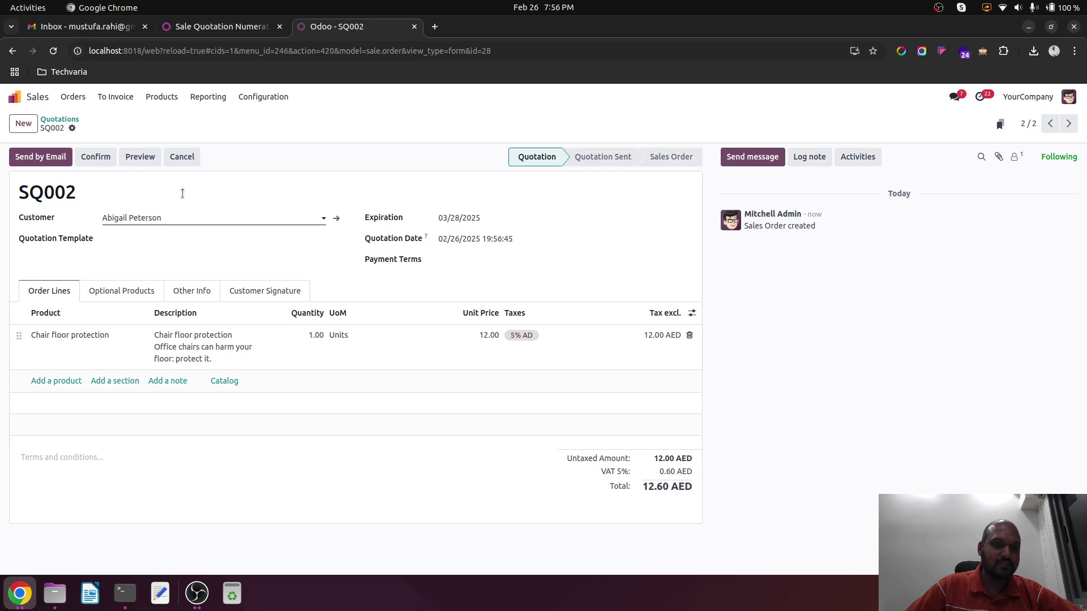
# Confirm quotation SQ002 so it becomes sales order Sale-Order00027, then return to the apps home screen
pyautogui.click(60, 119)
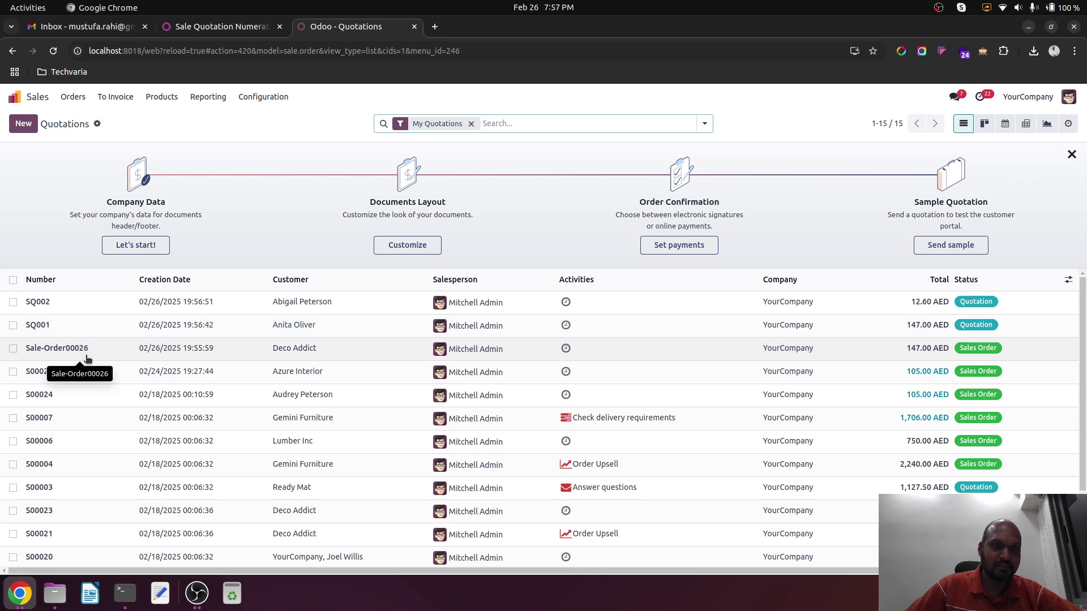
pyautogui.click(143, 301)
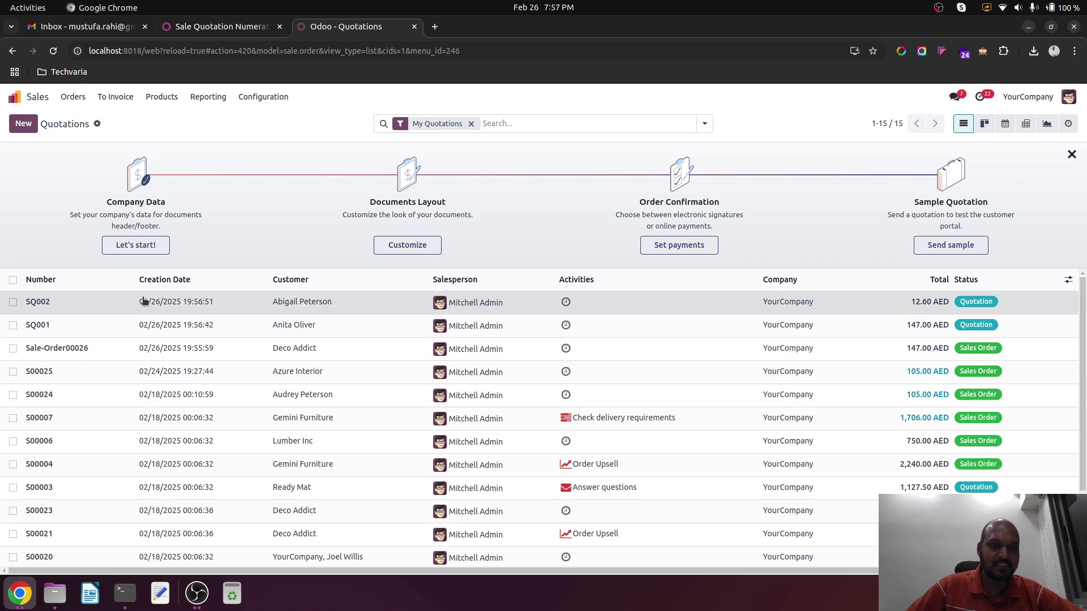
pyautogui.click(112, 165)
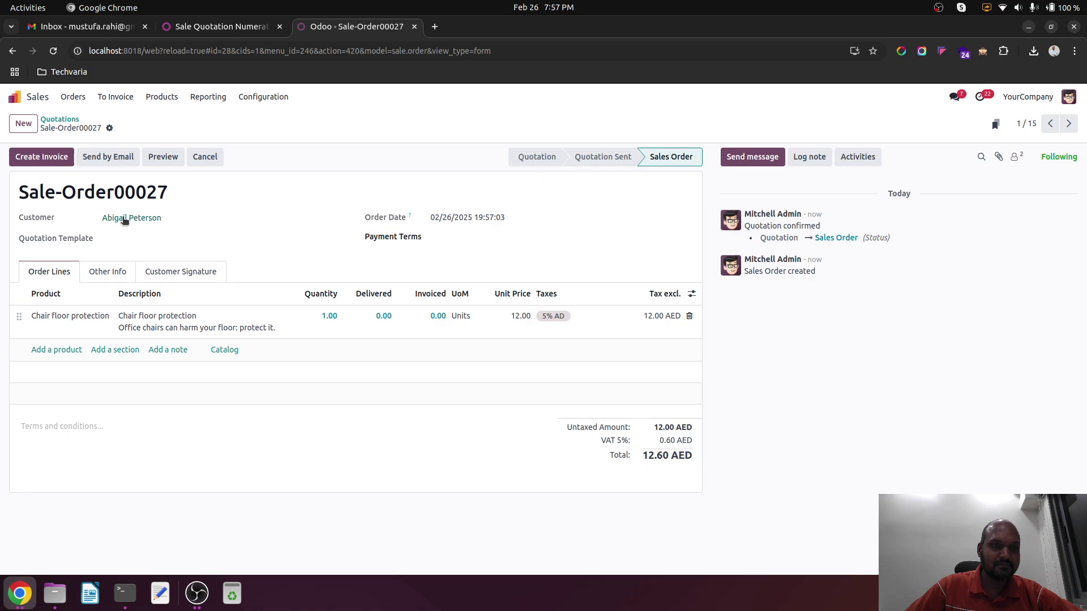
pyautogui.click(72, 119)
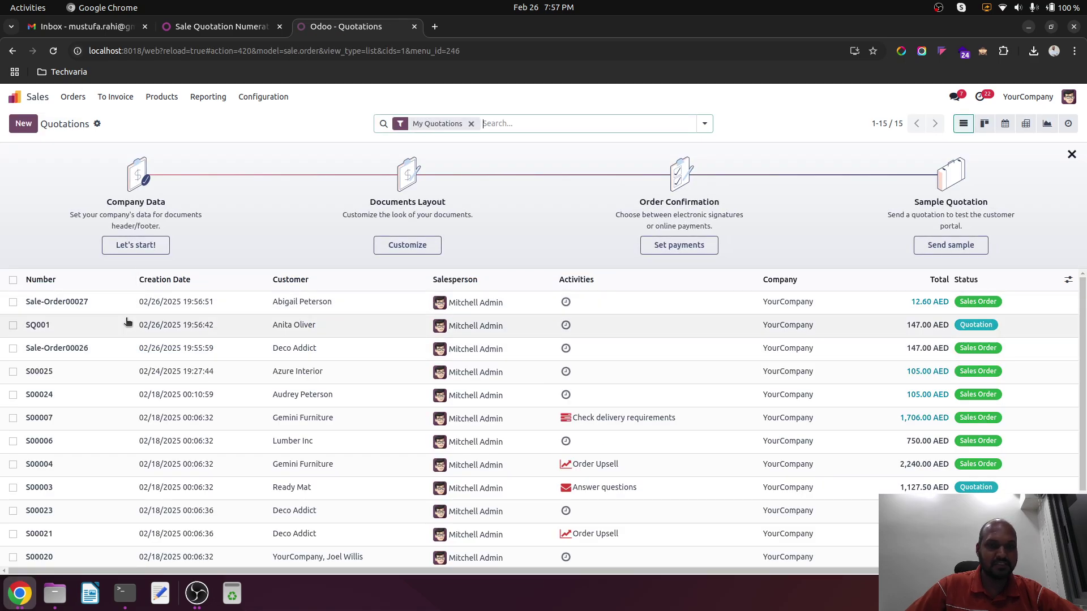
pyautogui.click(250, 29)
pyautogui.click(317, 26)
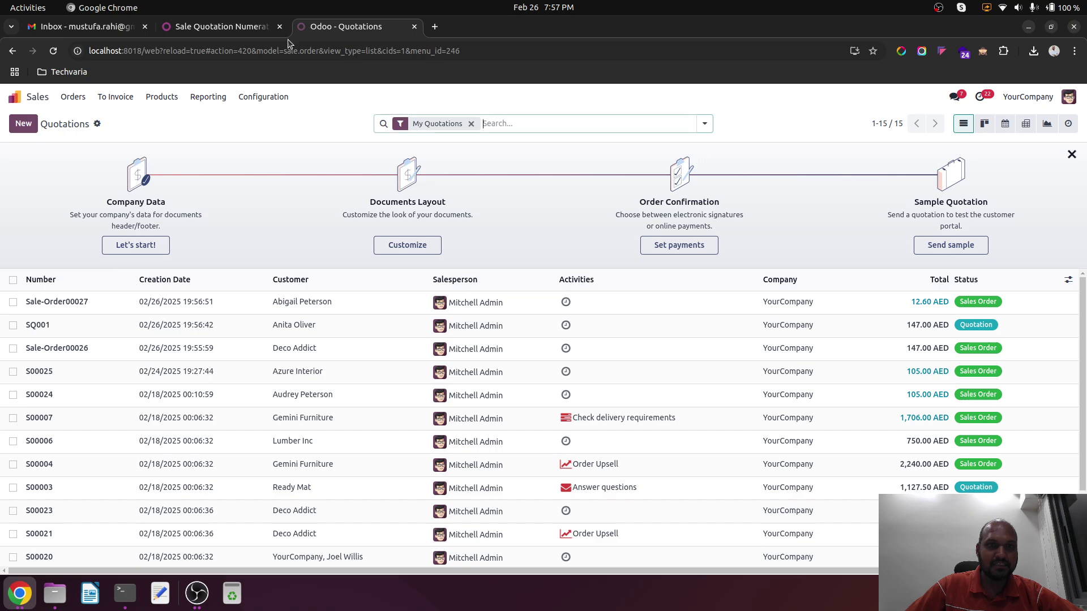
pyautogui.click(25, 101)
# Open Sequences and inspect Sales Order (next number 28) and Sales Quotation SQ (next number 3)
pyautogui.write('seque')
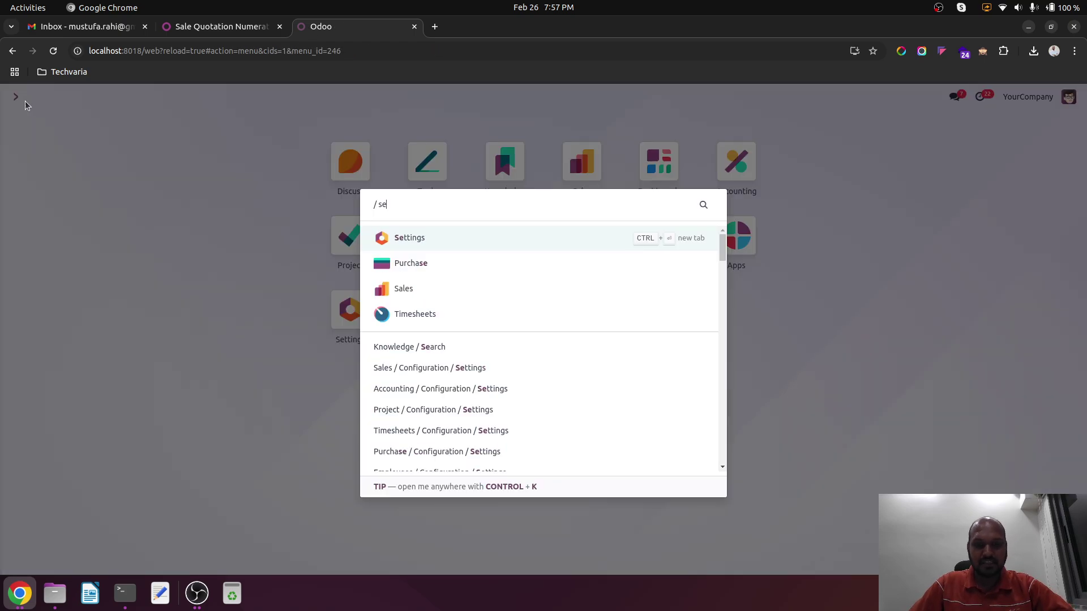
pyautogui.press('Return')
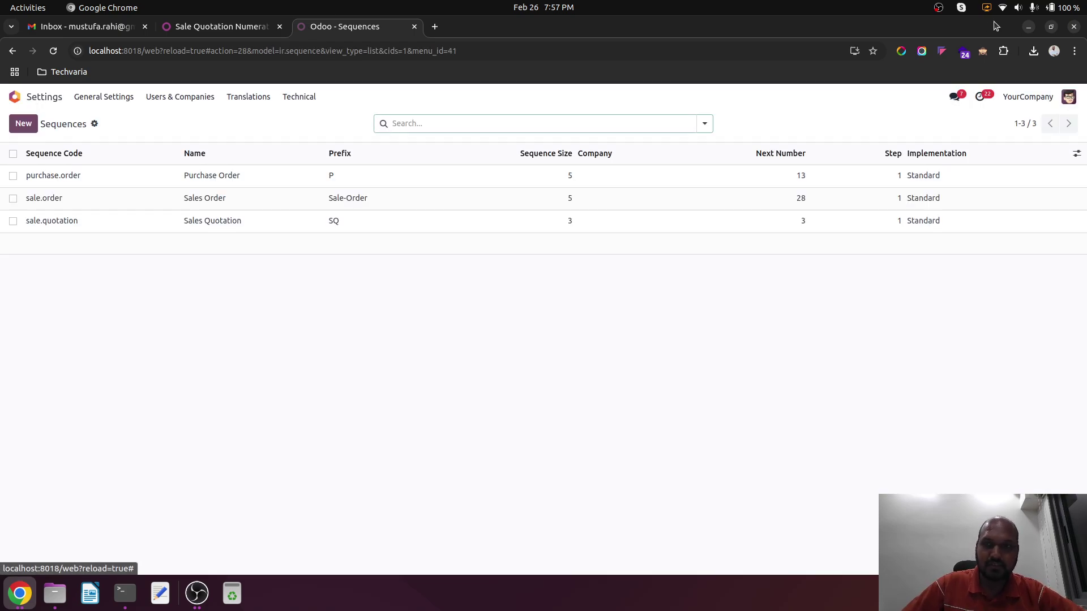
pyautogui.click(266, 208)
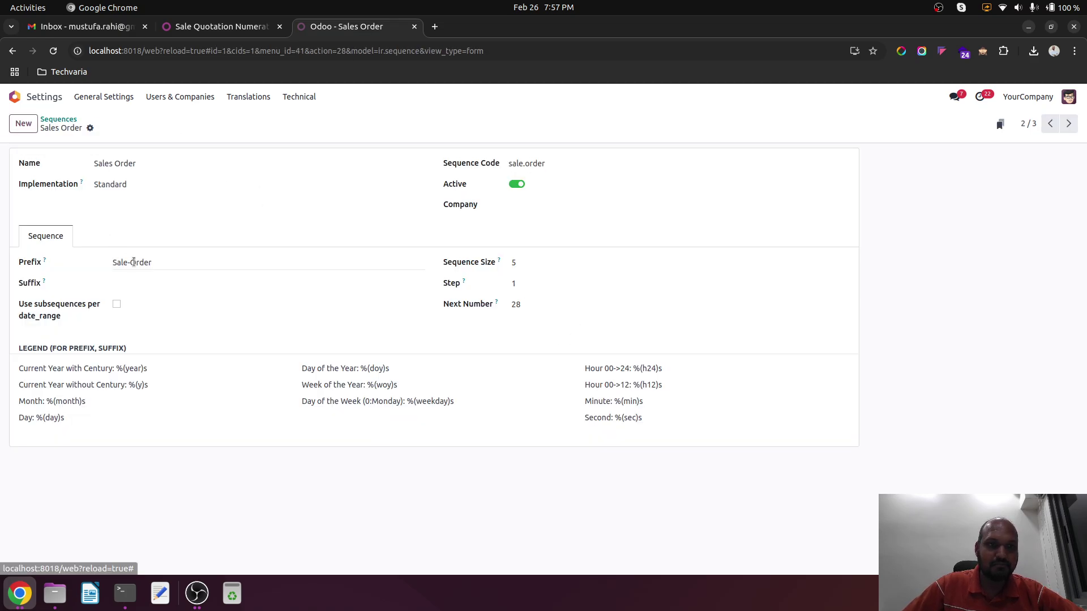
pyautogui.click(59, 119)
pyautogui.click(121, 221)
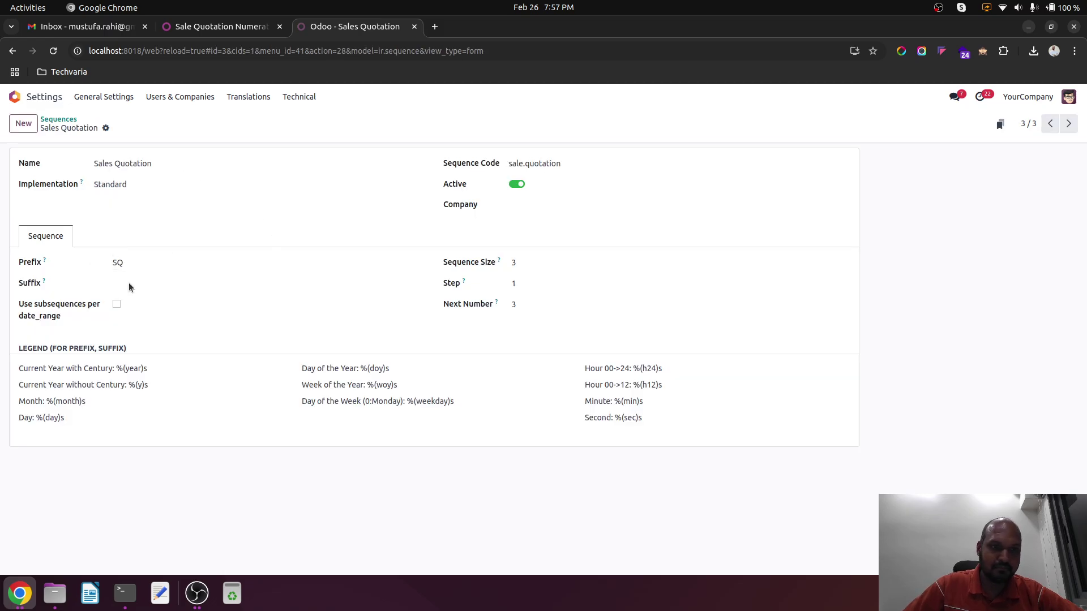
pyautogui.click(59, 120)
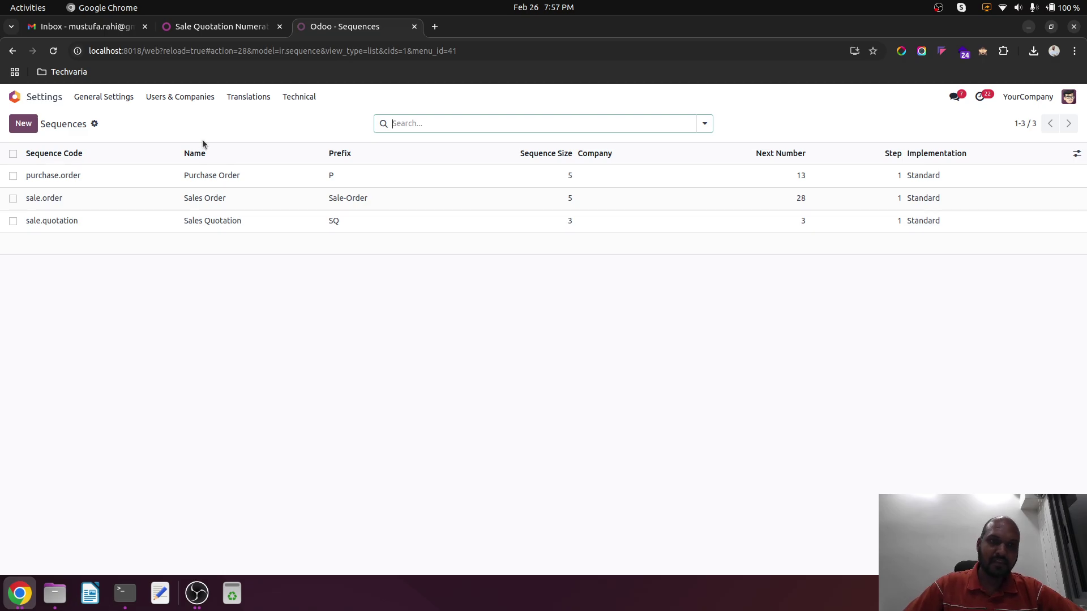
# Go back from the Sequences list to the Odoo apps home screen
pyautogui.click(31, 97)
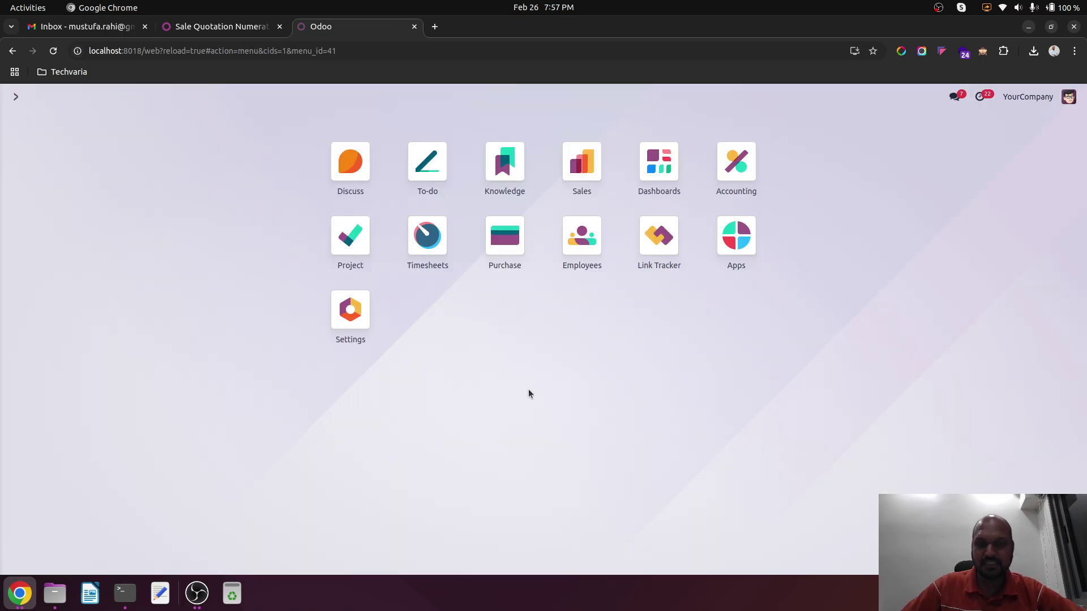